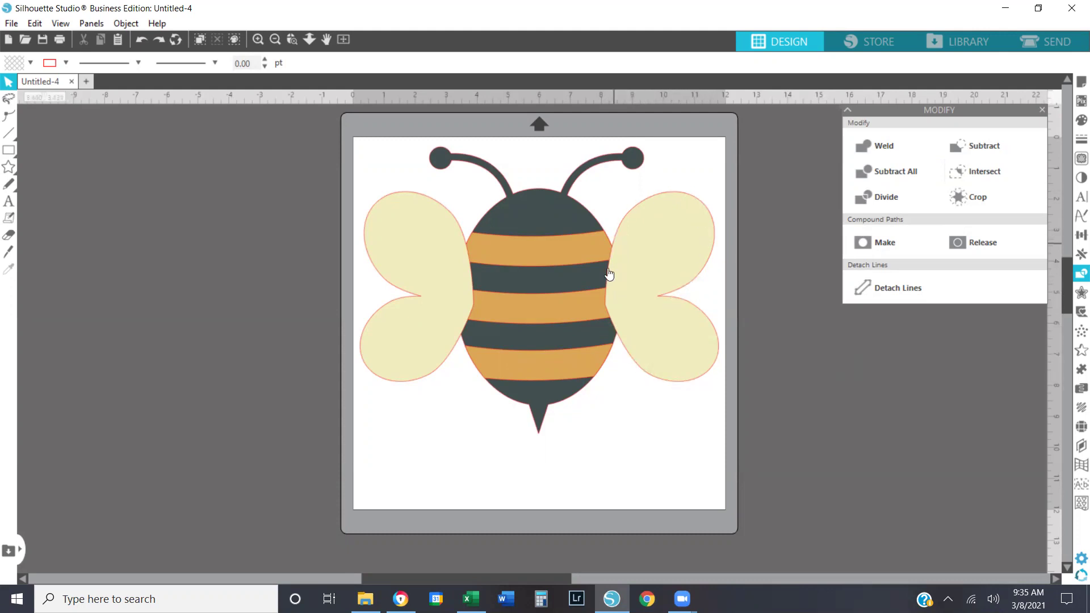
Select the bee design and ungroup it into wings, body and antennae.
left_click(579, 313)
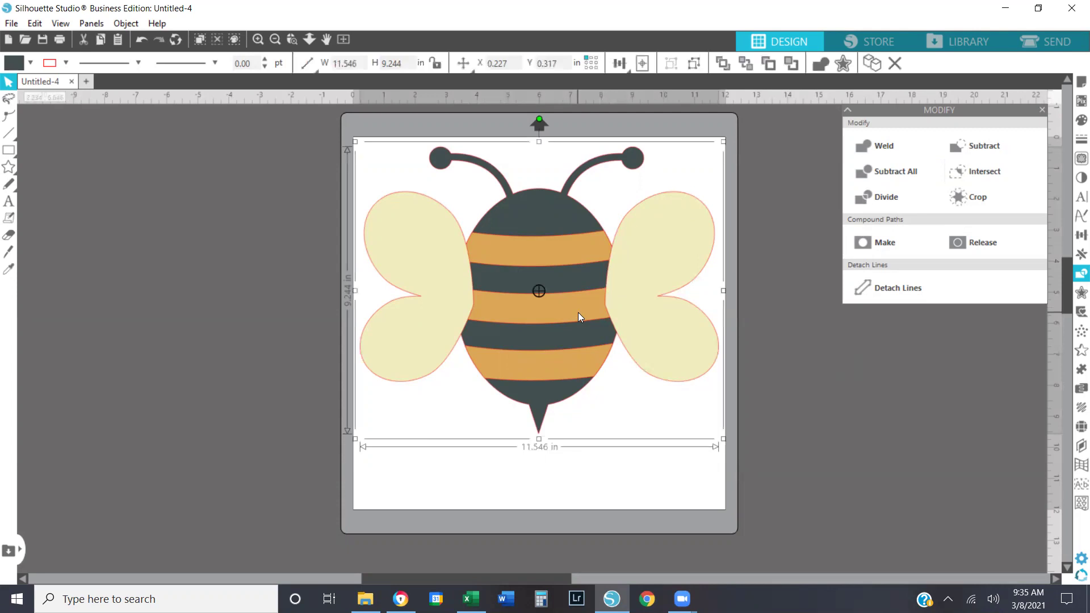
right_click(578, 318)
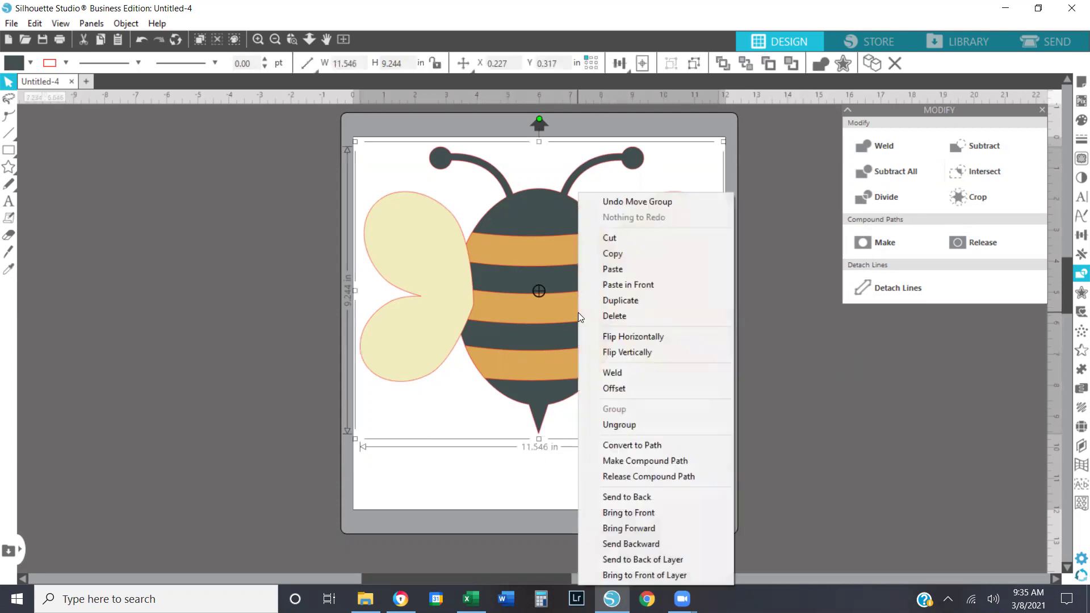
left_click(621, 425)
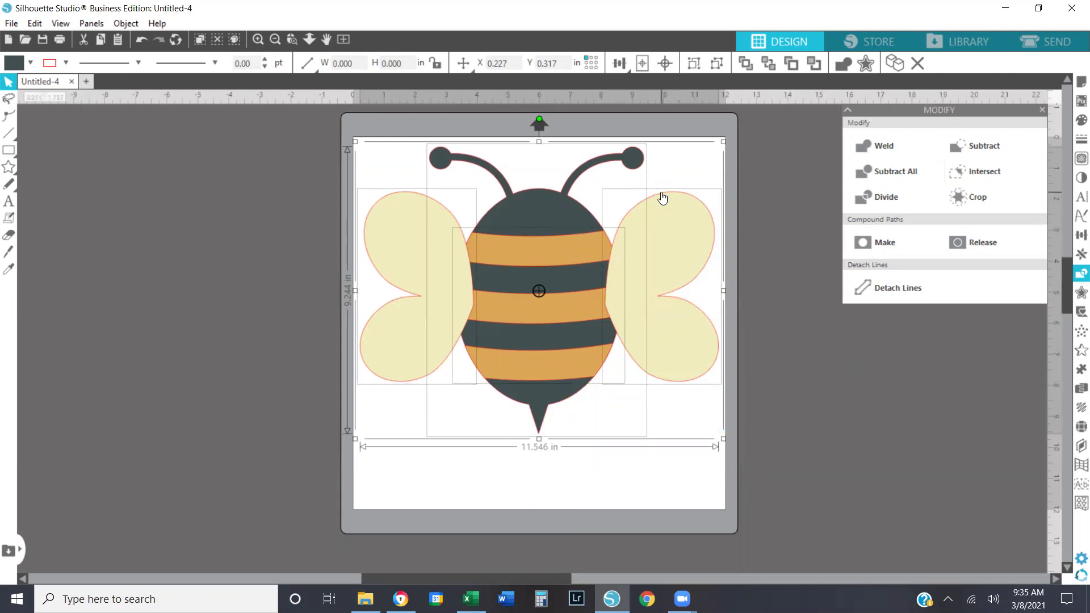
Undo the ungroup and set the bee's fill to none, leaving only red outlines.
left_click(145, 38)
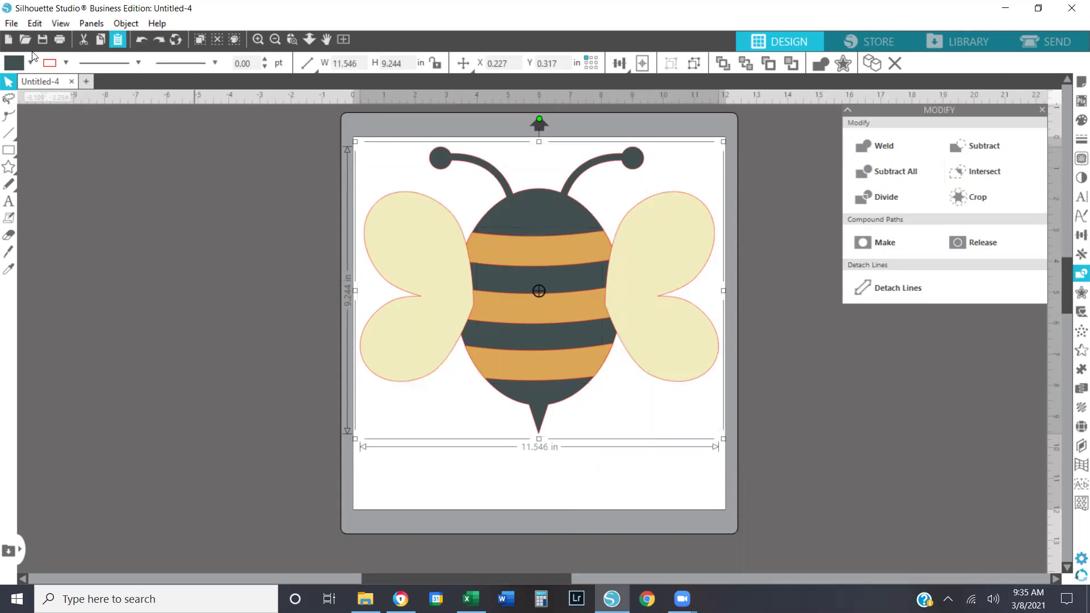
key("ctrl+x")
left_click(30, 65)
left_click(31, 64)
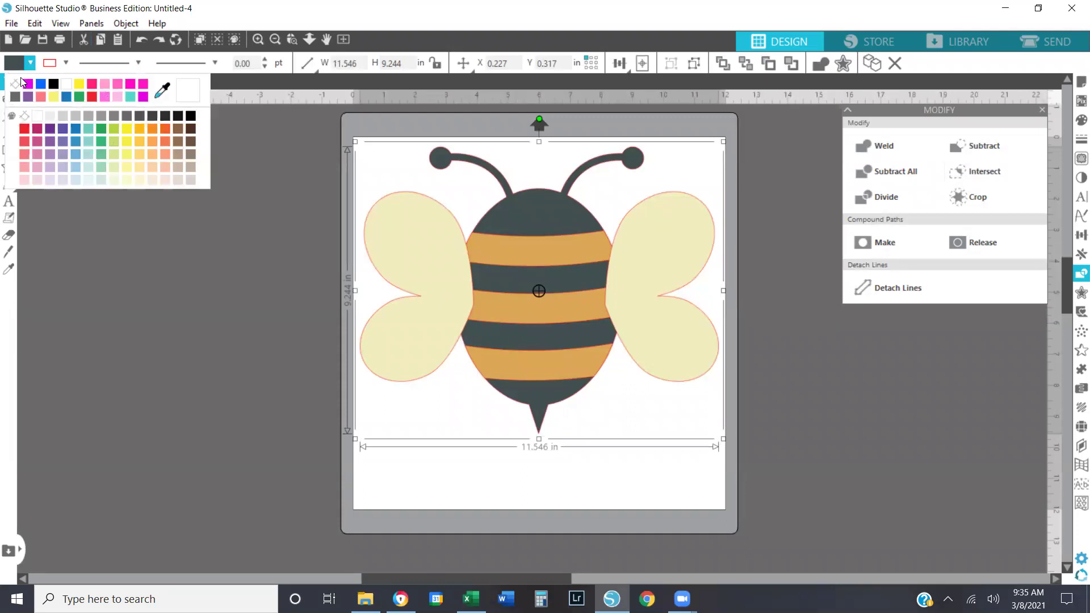
left_click(21, 85)
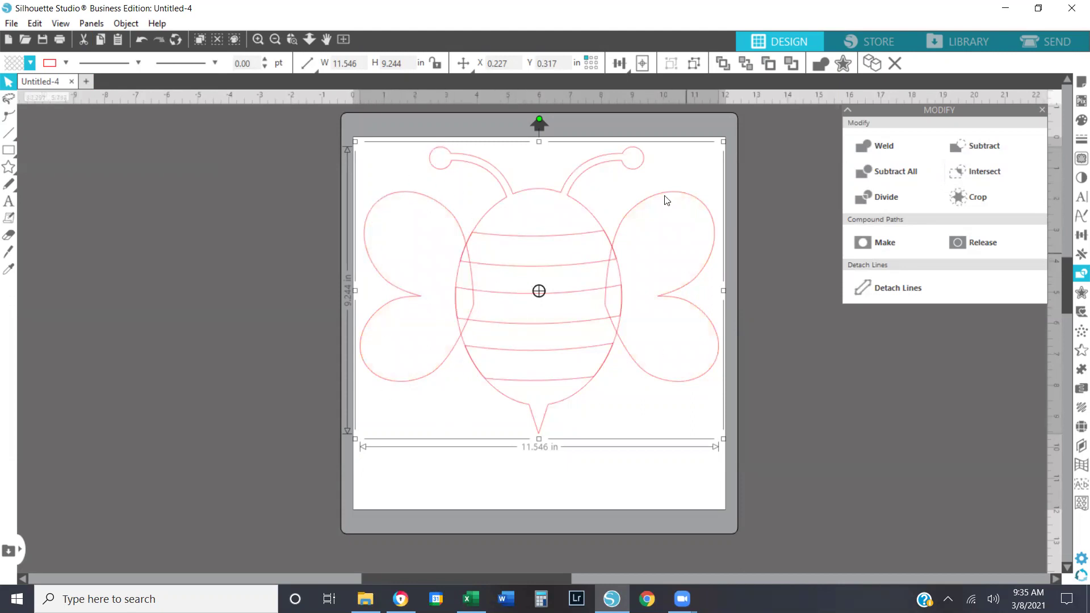
right_click(591, 234)
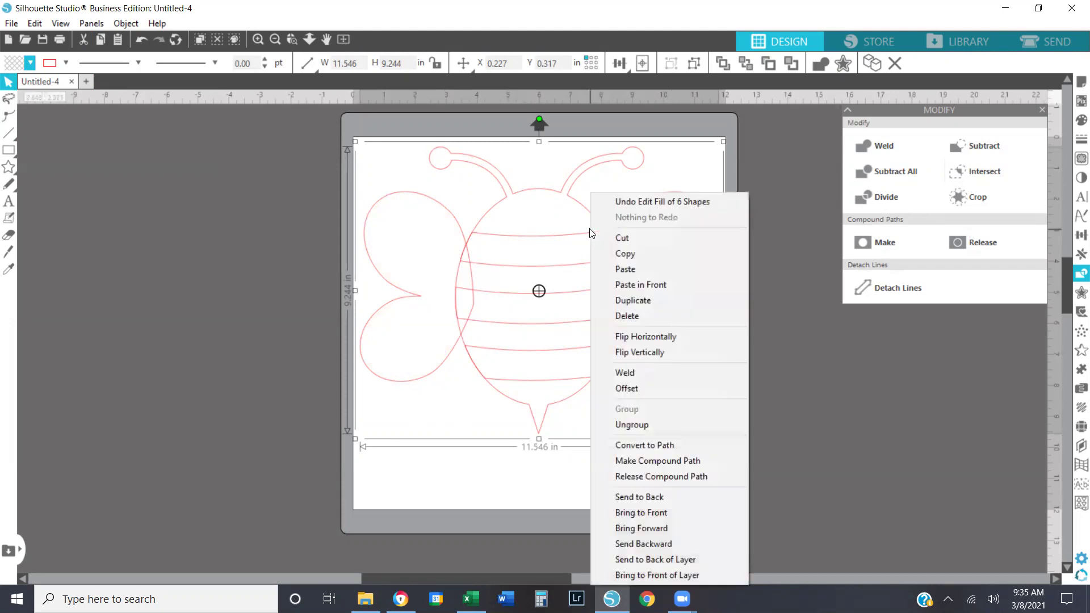
left_click(655, 376)
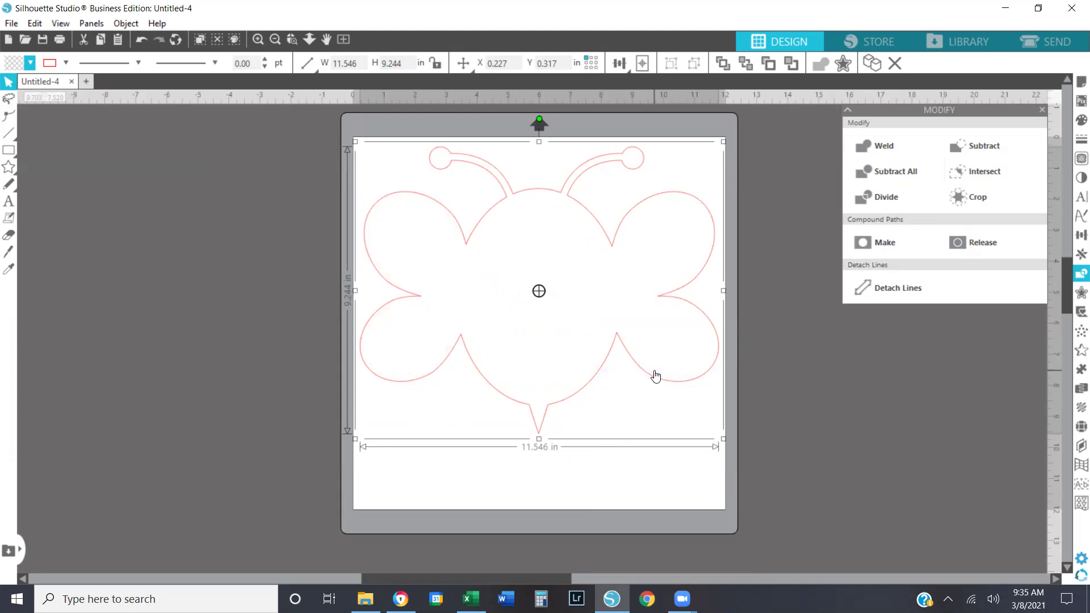
left_click(144, 42)
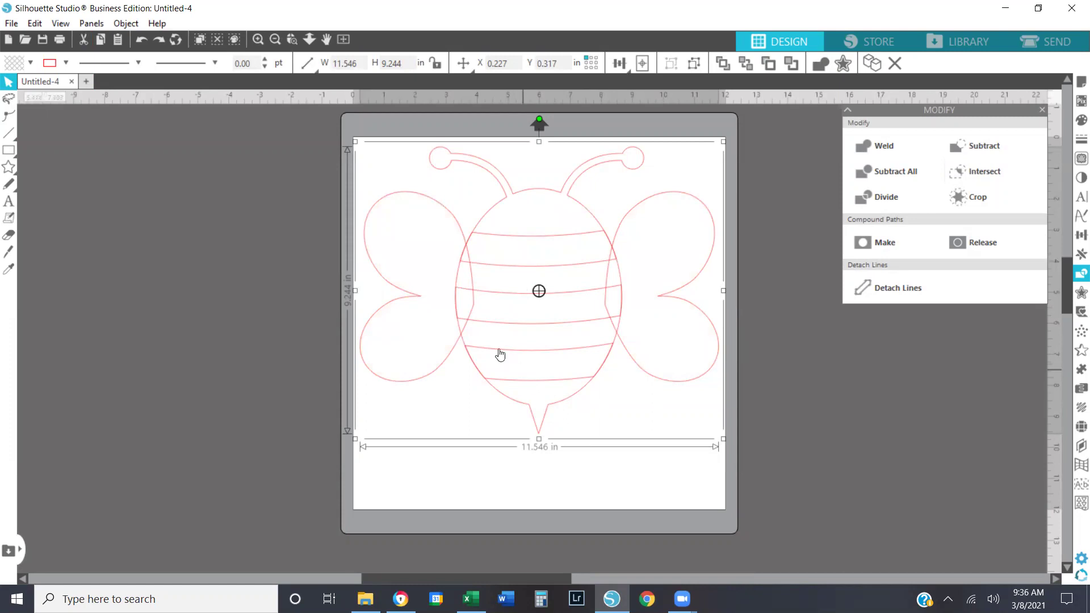
Return to the Select tool and zoom in on the bee's head and antennae.
left_click(11, 253)
left_click(10, 253)
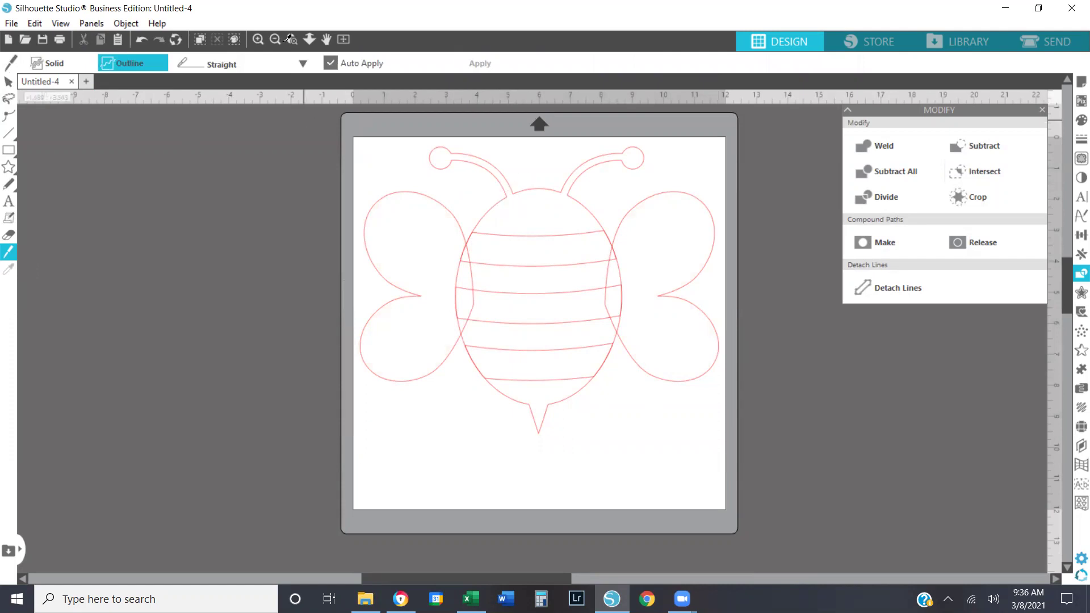
left_click(12, 82)
left_click(291, 39)
left_click_drag(474, 181, 554, 224)
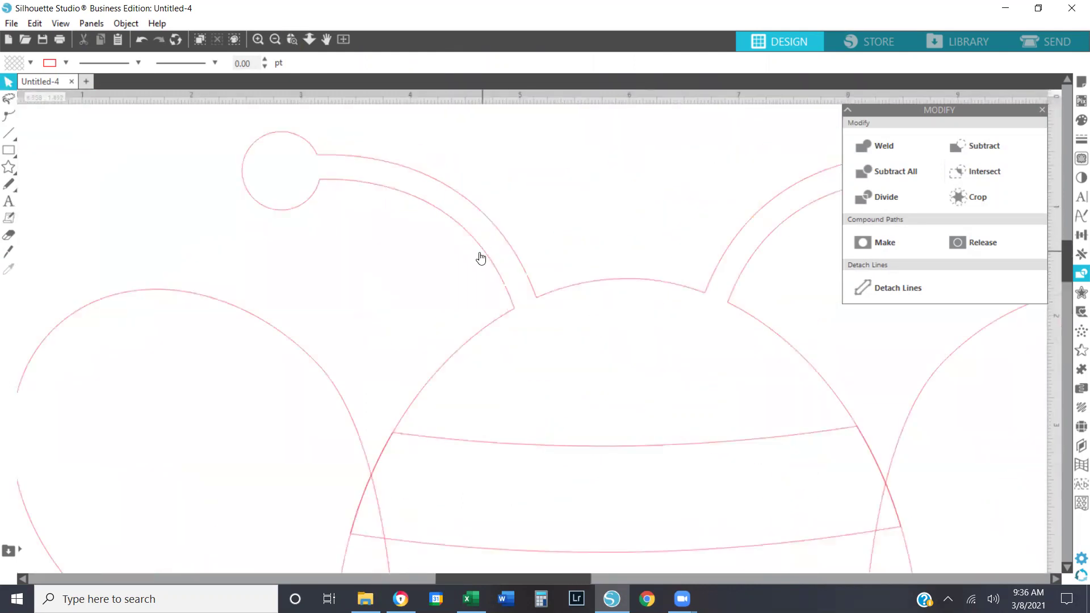
Drag the left antenna until its open end meets the top of the body.
left_click_drag(482, 258, 443, 236)
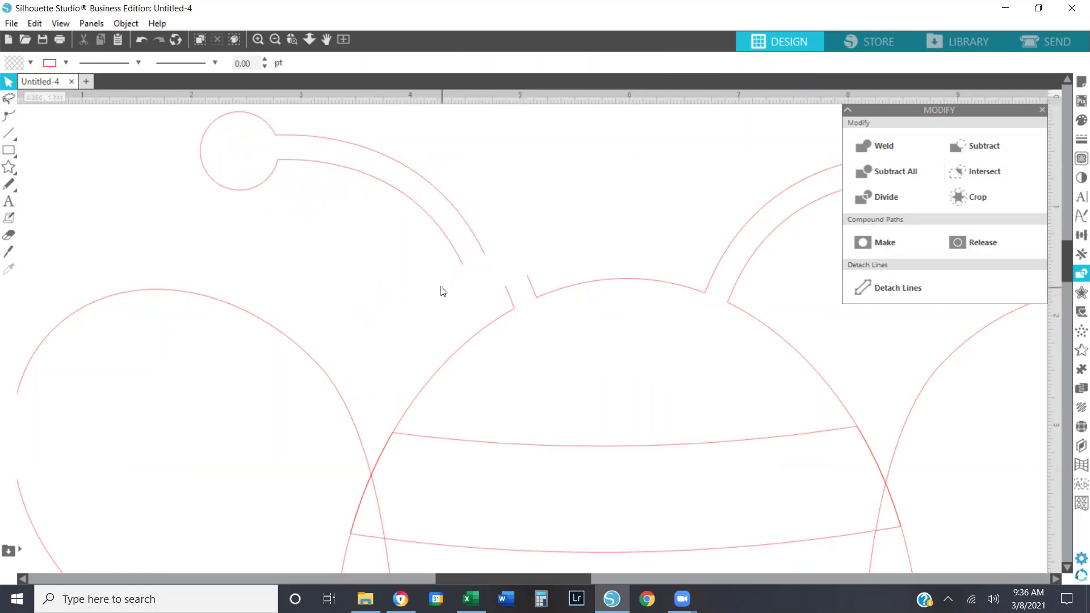
left_click(455, 252)
left_click_drag(456, 253, 491, 269)
left_click(491, 267)
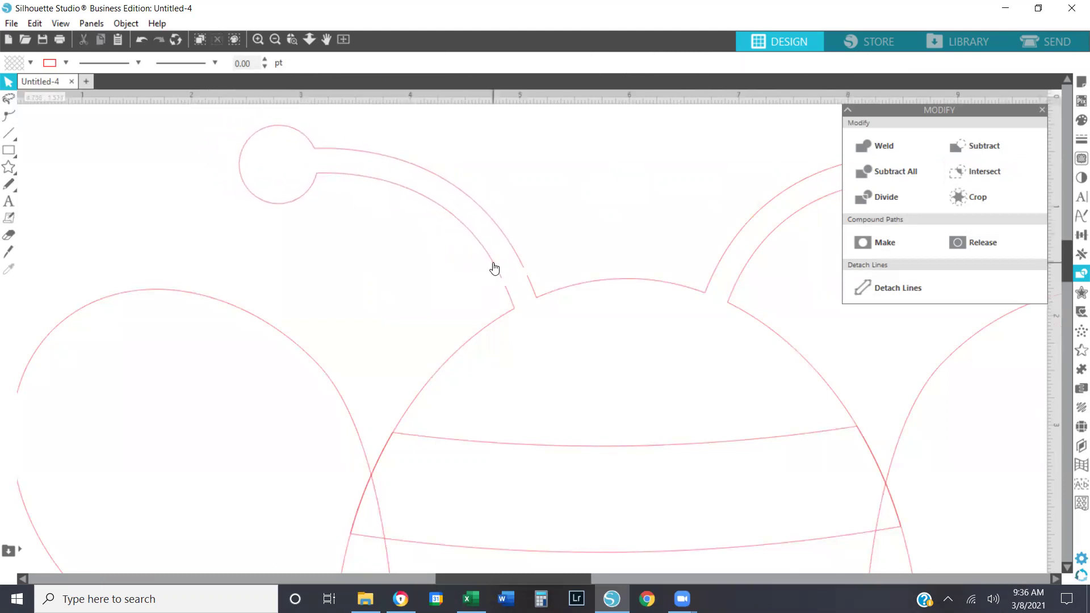
left_click(292, 40)
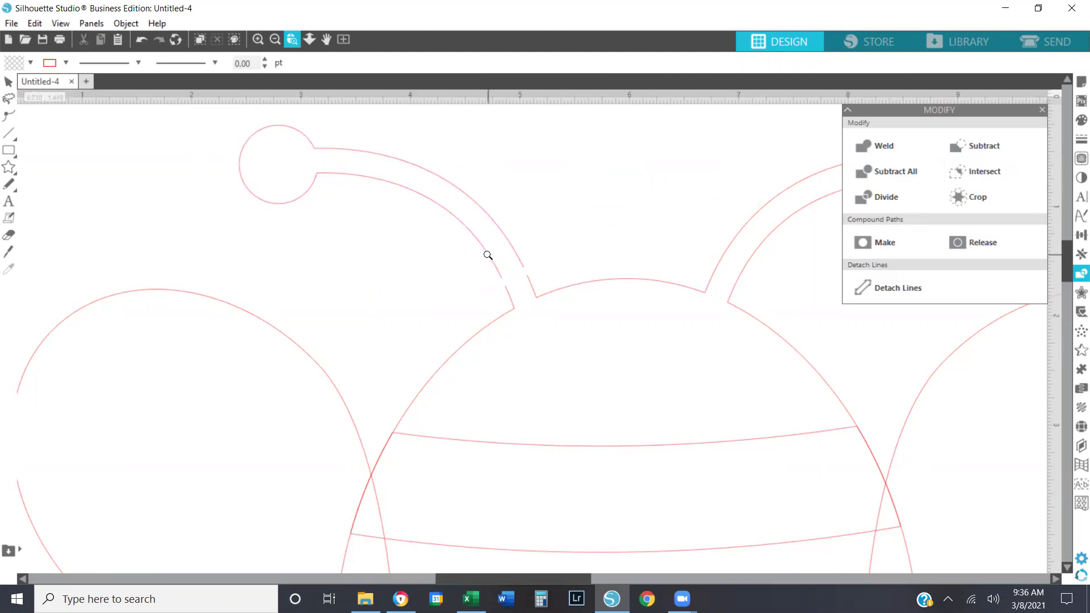
left_click_drag(442, 251, 637, 317)
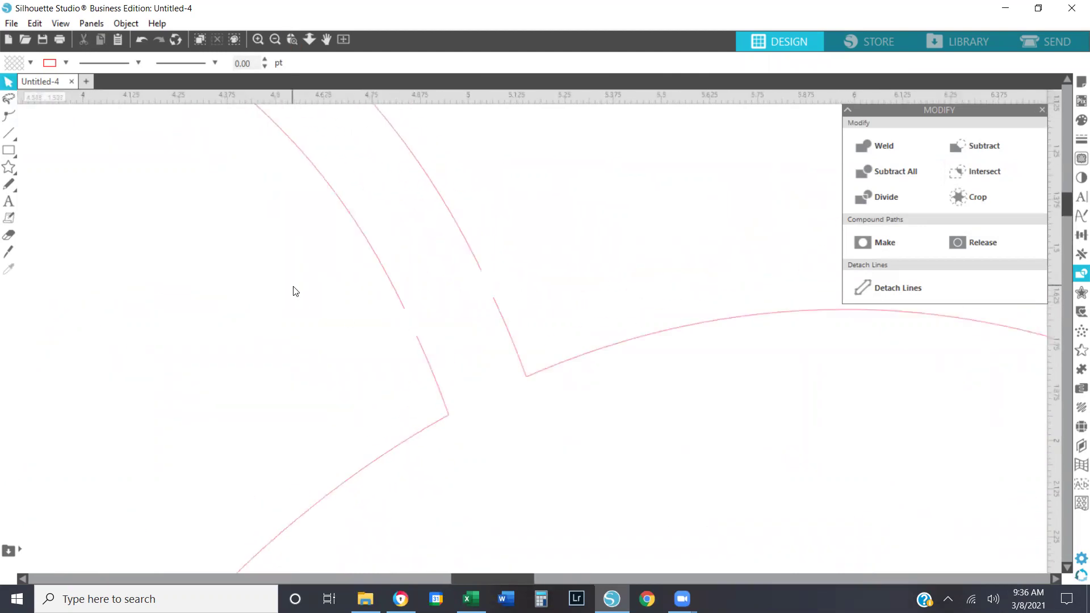
left_click(276, 42)
left_click(276, 42)
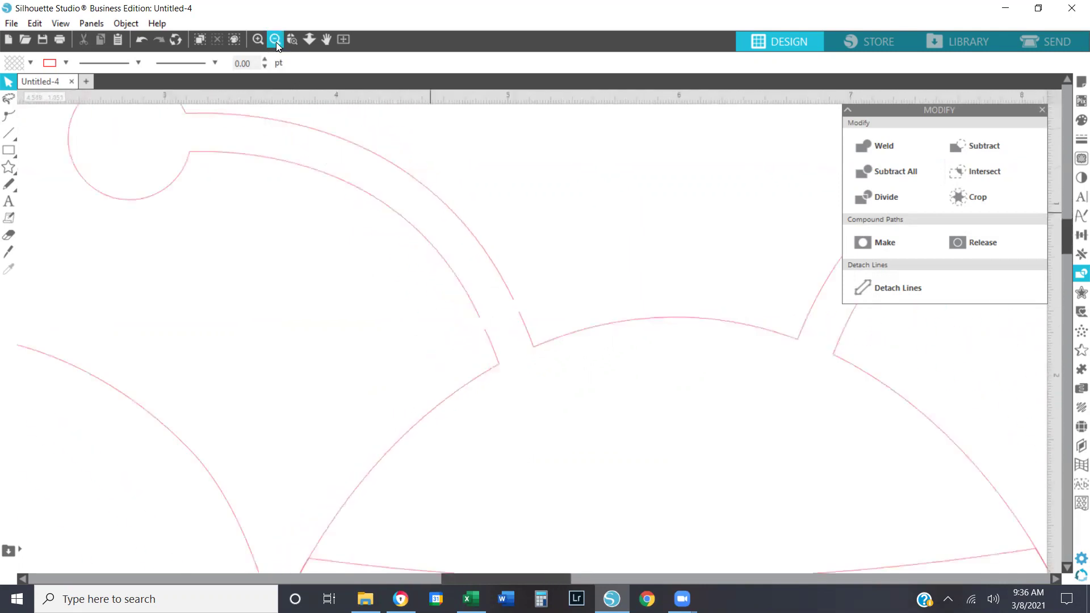
left_click(276, 42)
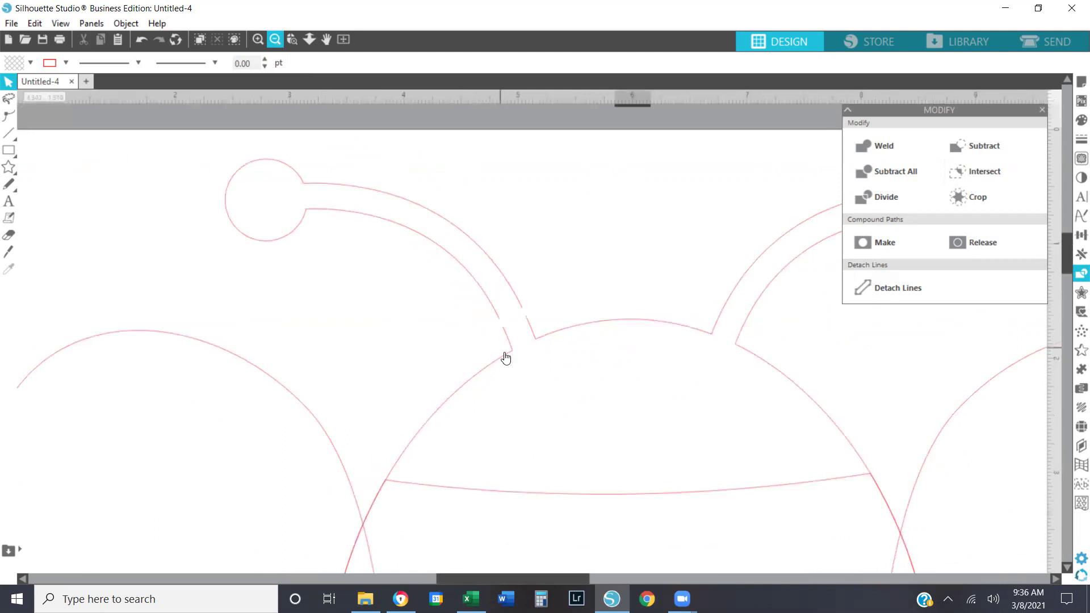
Select the left antenna together with the body and make them a compound path.
left_click(448, 262)
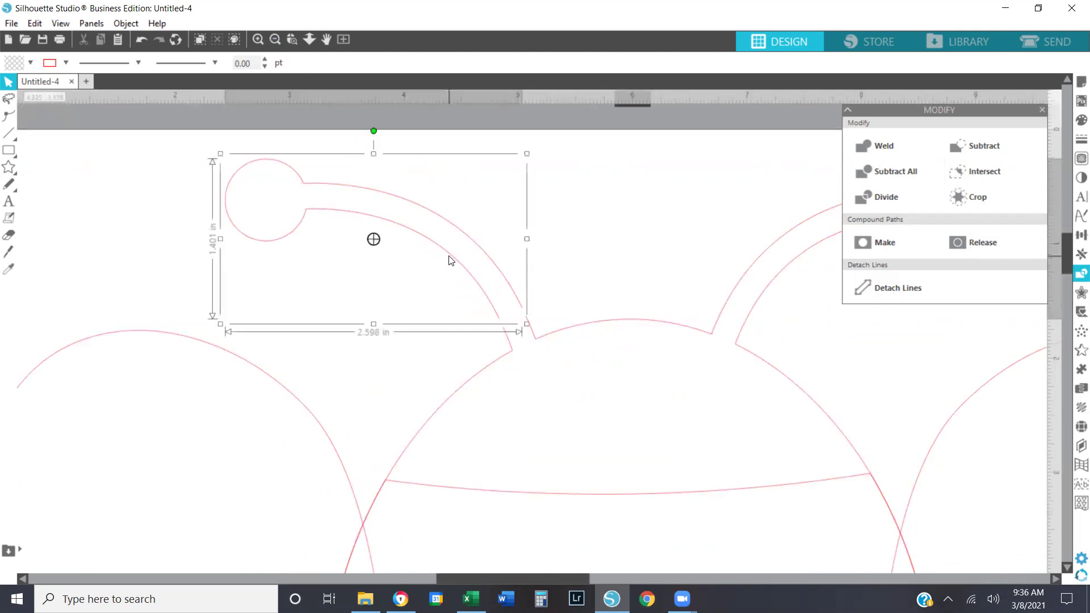
left_click(489, 376, "shift")
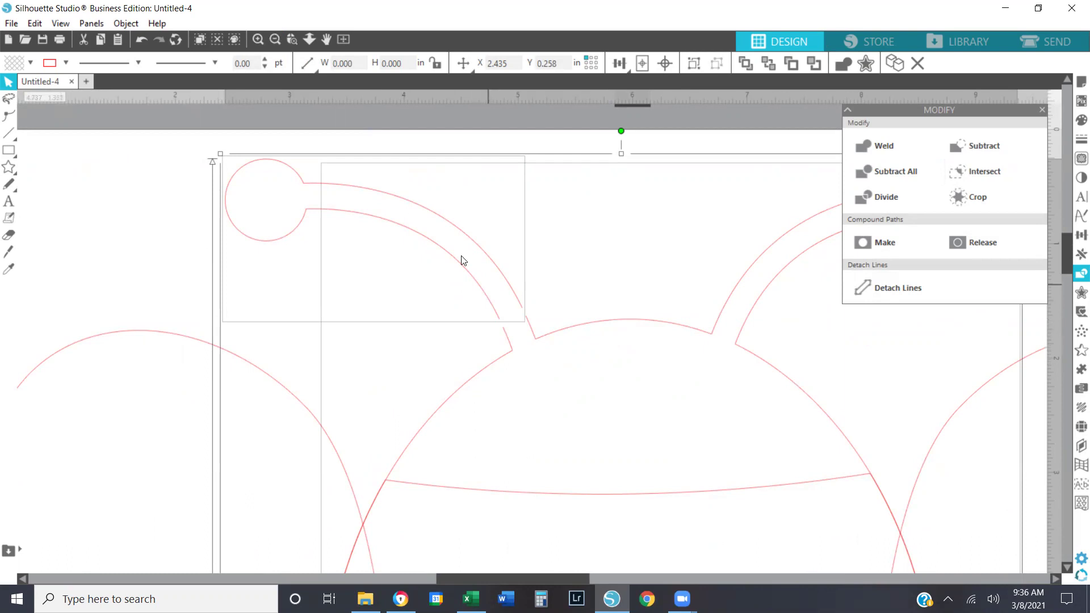
right_click(467, 322)
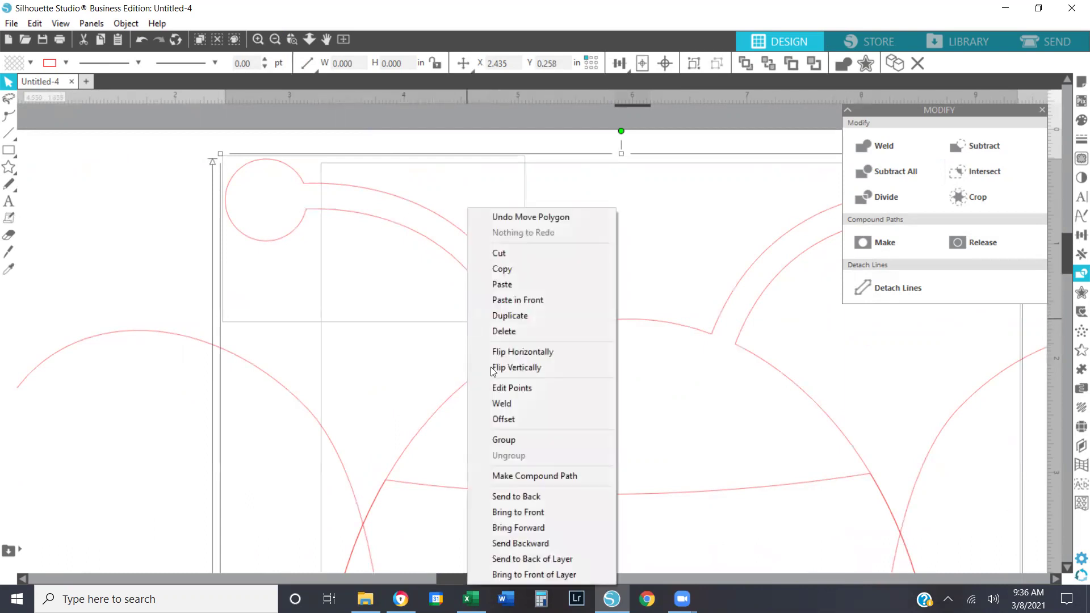
left_click(549, 474)
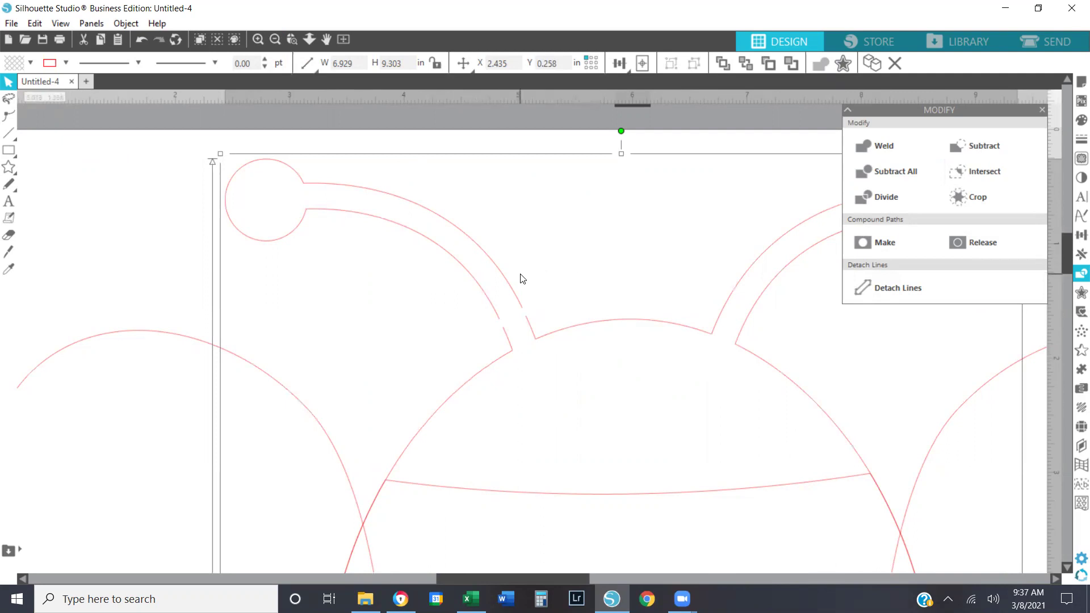
Edit the combined path's points and delete the stray points on the left antenna edge.
double_click(515, 300)
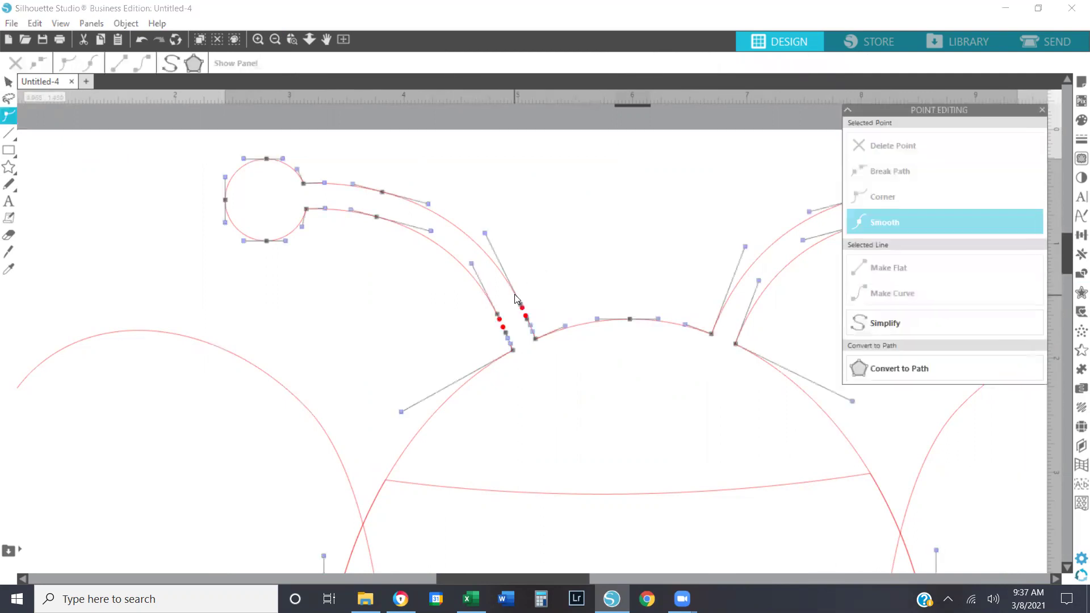
left_click(294, 40)
left_click_drag(465, 273, 577, 383)
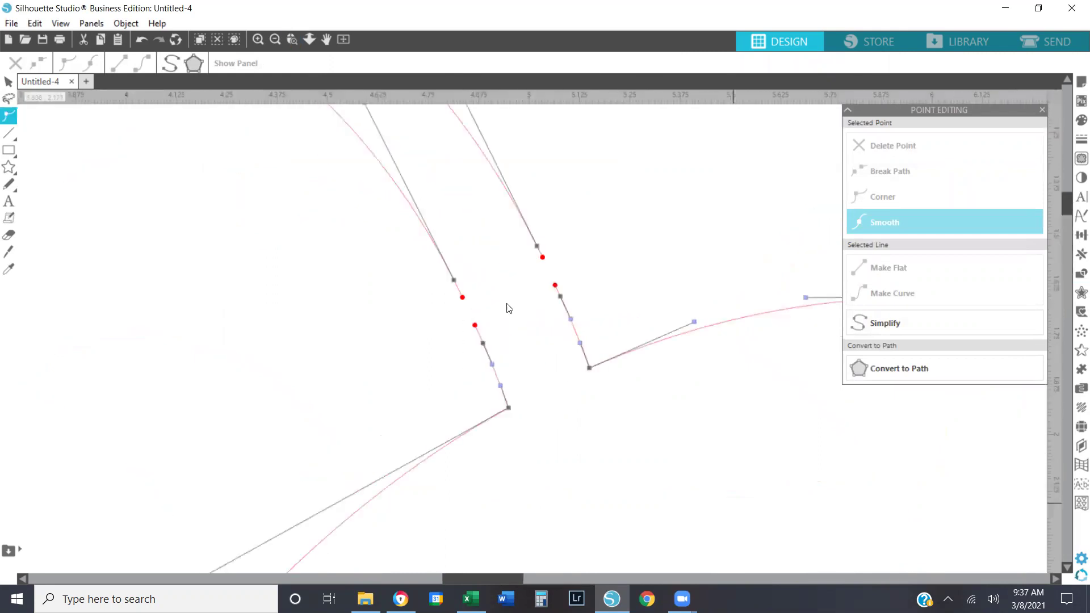
left_click(463, 298)
left_click(475, 325)
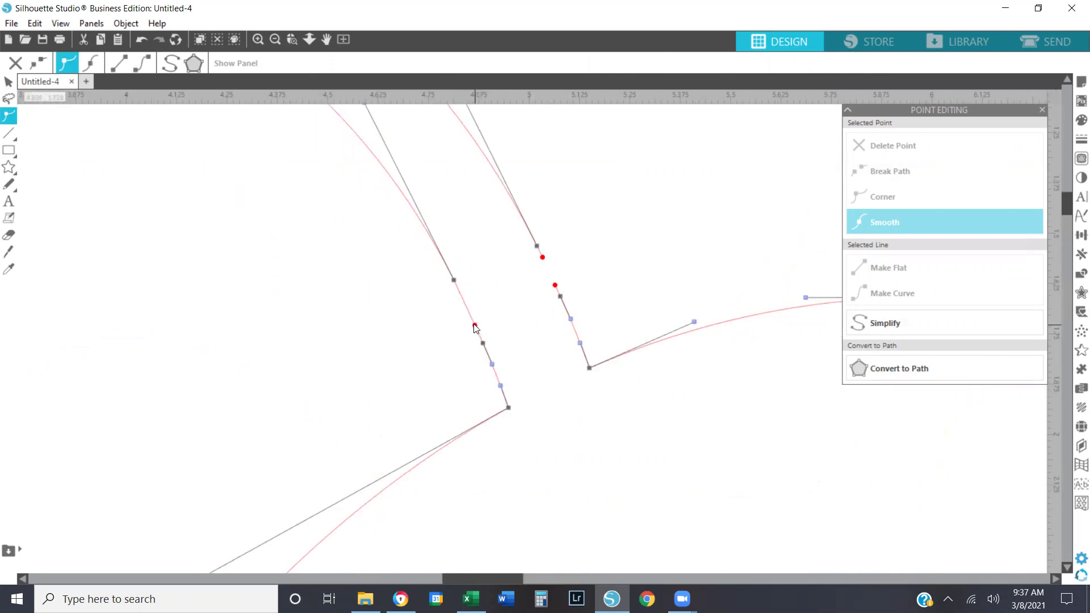
Try joining the open antenna ends, undo the misplaced connection, and exit point editing.
left_click(475, 326)
left_click(542, 256)
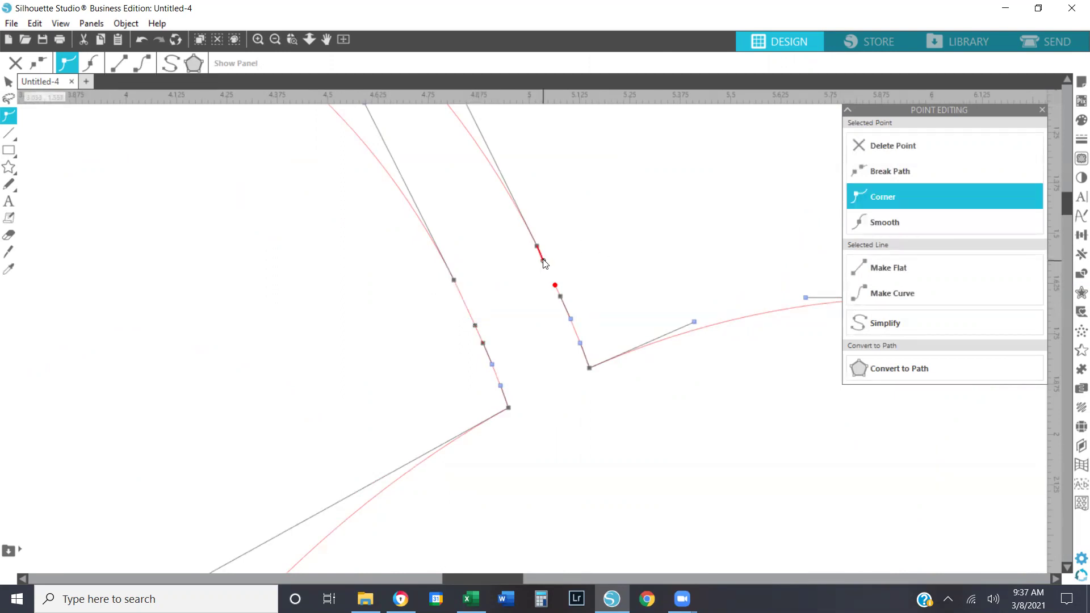
left_click(555, 288)
left_click(143, 40)
left_click(586, 295)
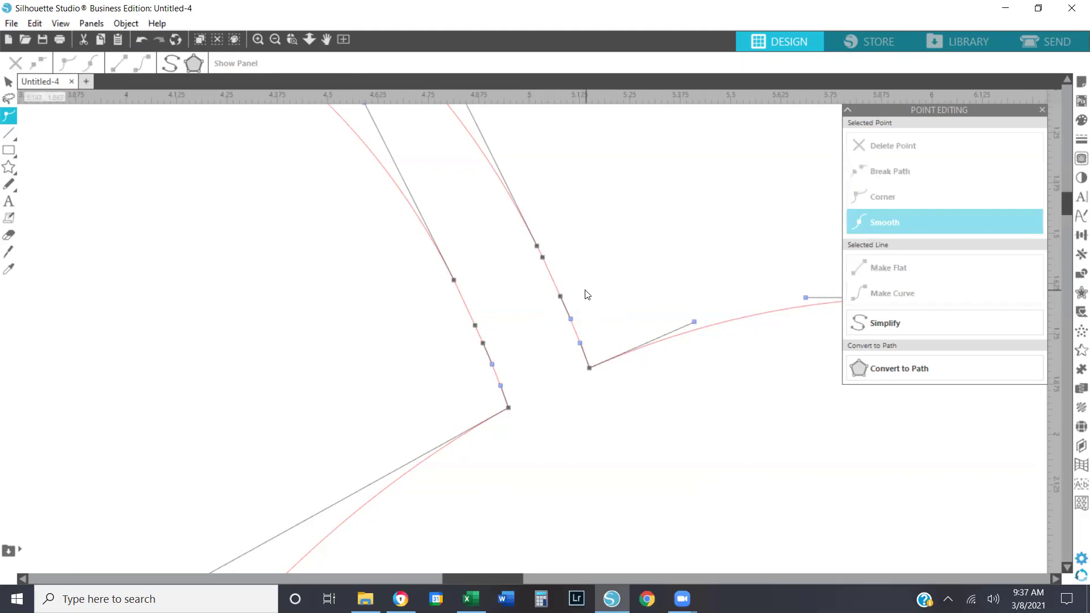
left_click(585, 295)
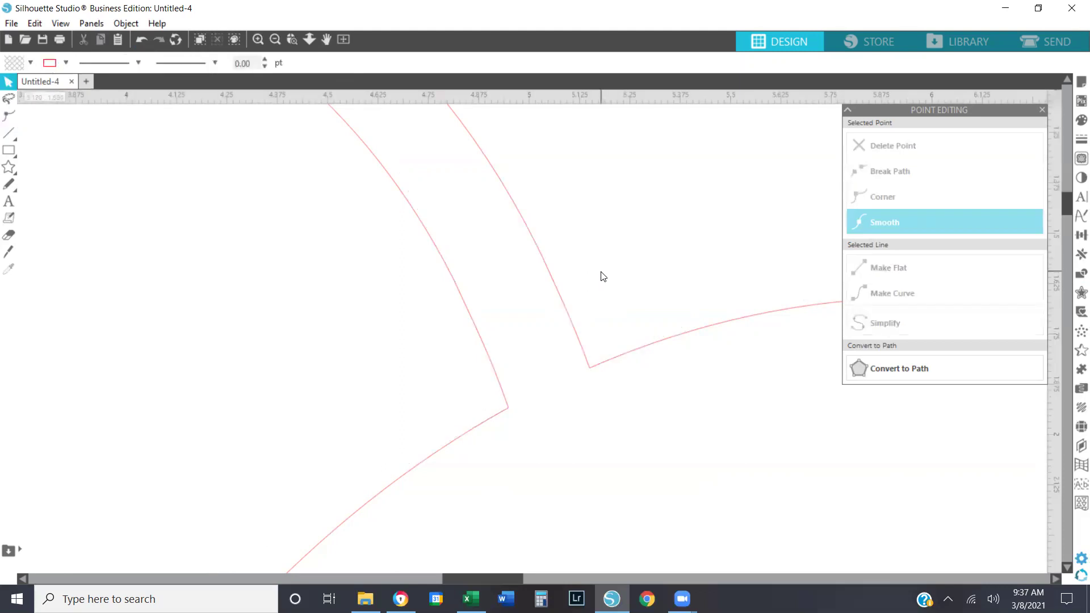
Fill the joined antennae-and-body shape solid blue and zoom out to the whole bee.
left_click(32, 62)
left_click(41, 85)
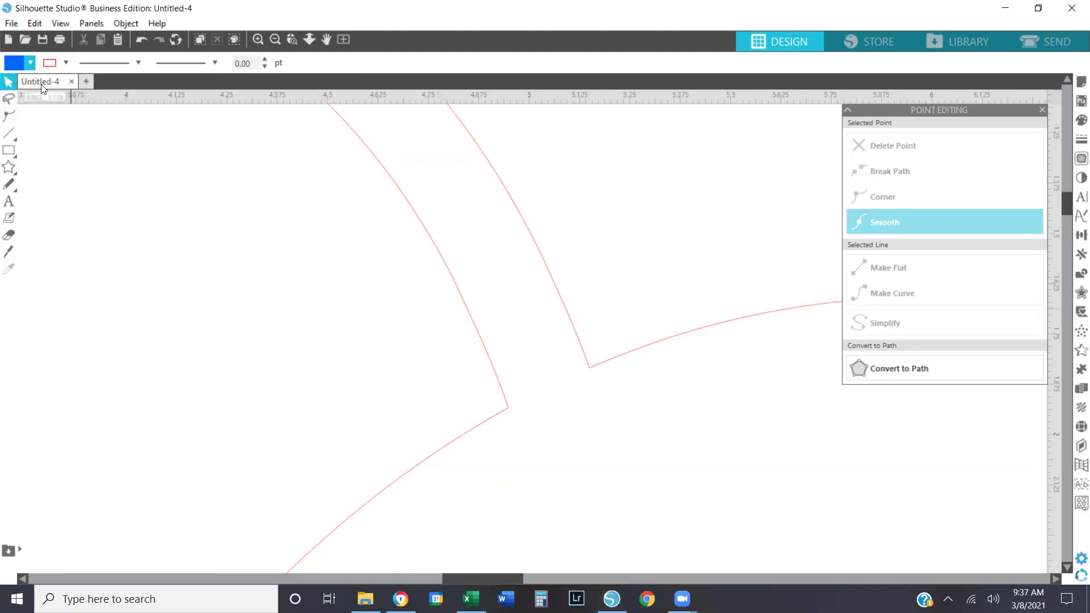
left_click(426, 242)
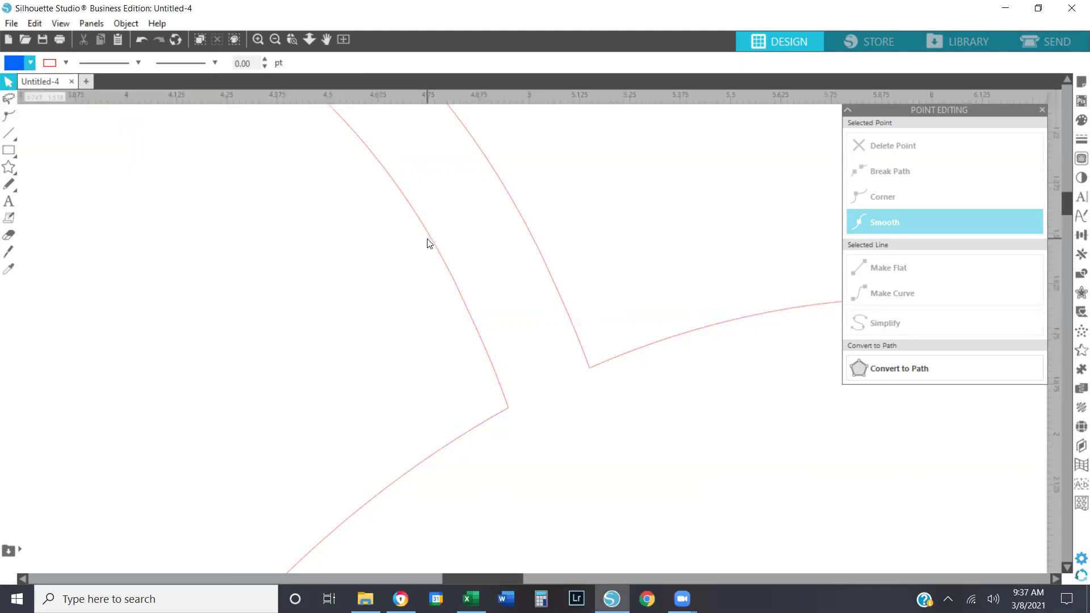
left_click(29, 62)
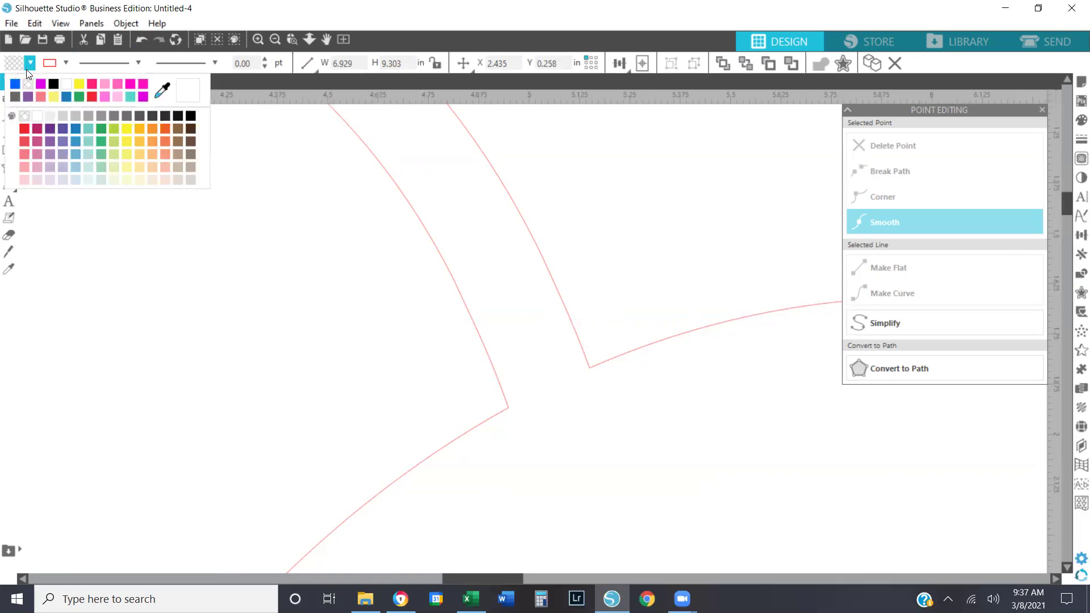
left_click(15, 84)
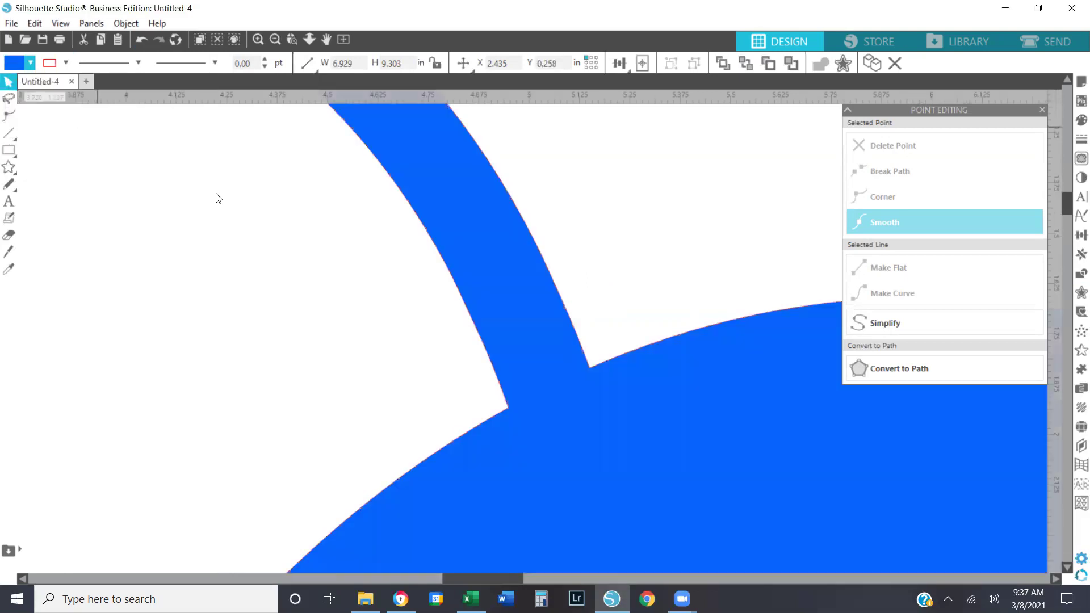
left_click(277, 38)
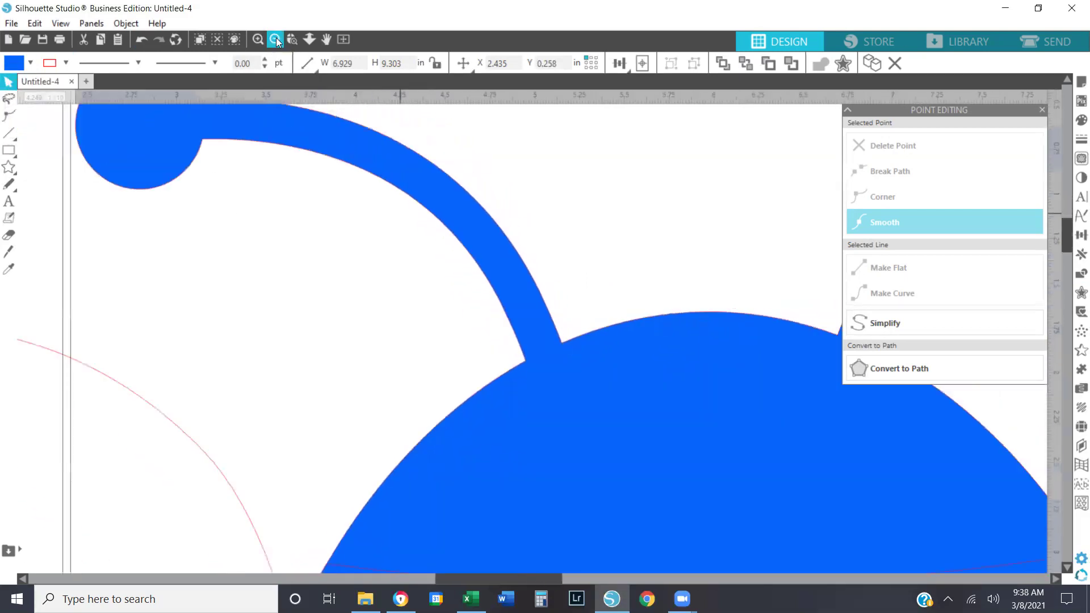
left_click(277, 38)
left_click(276, 38)
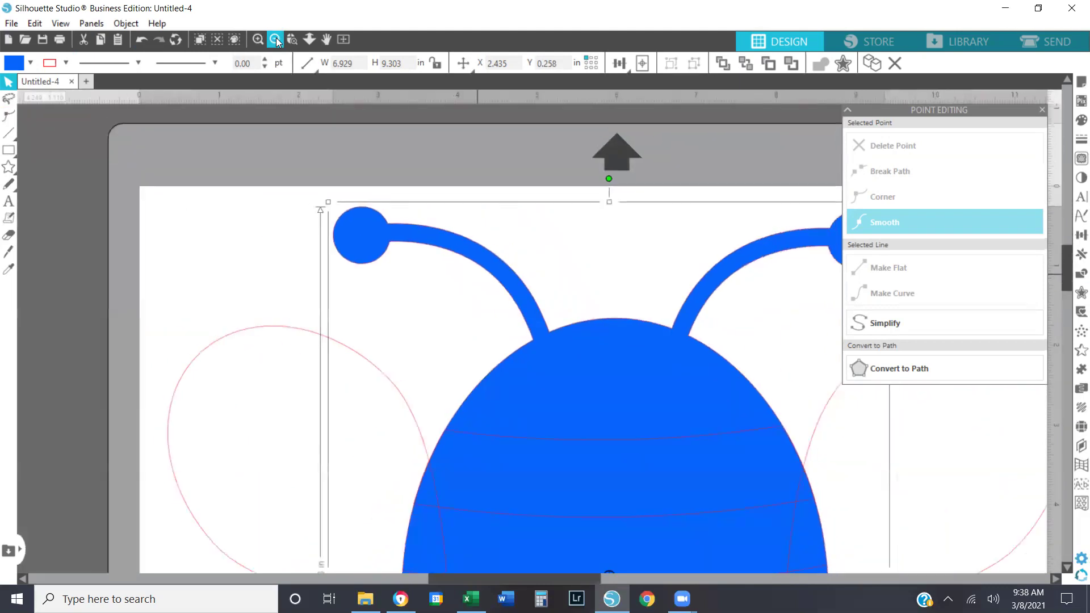
left_click(275, 38)
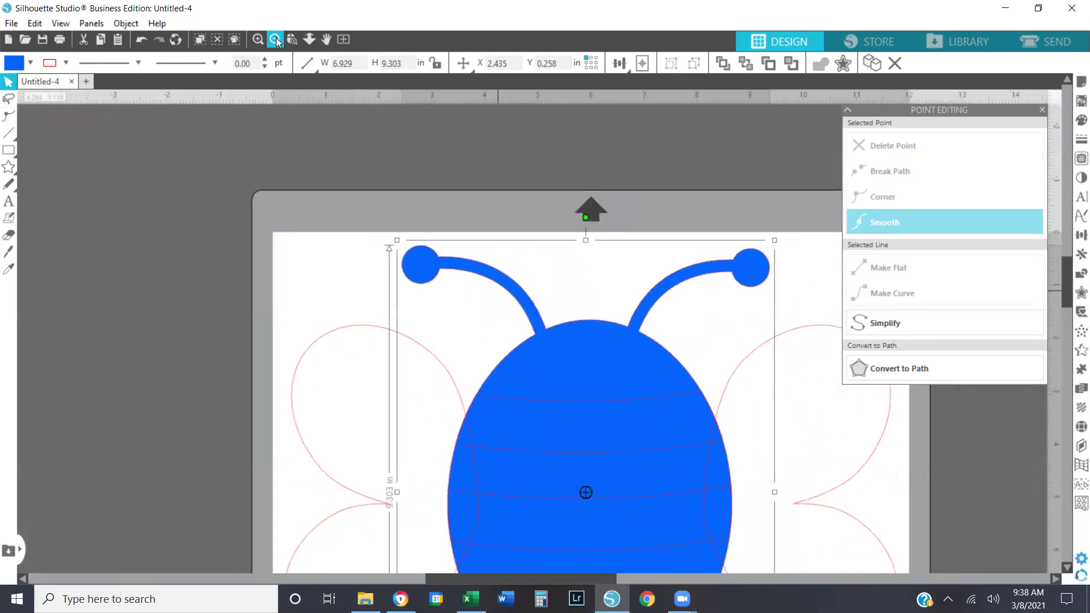